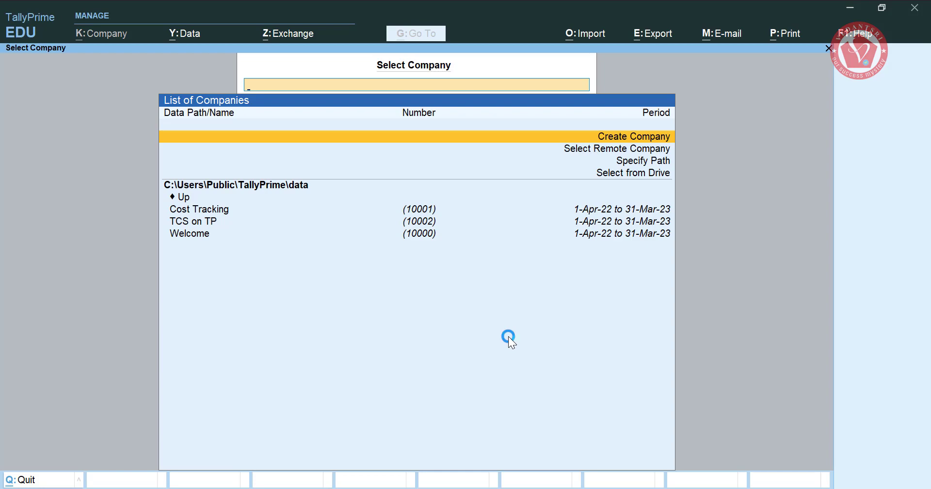
- Create a new company named 'TCS on Sales' and accept its details
type("TCS on Sales")
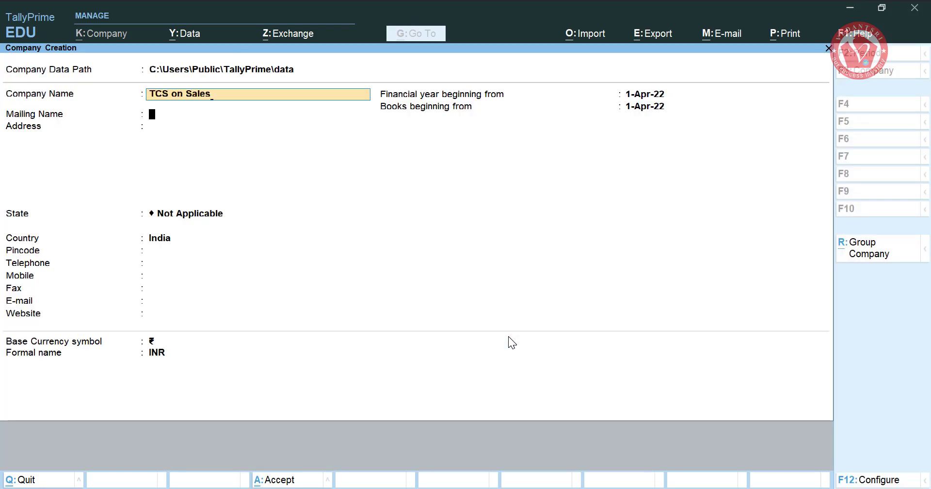
key("Return")
key("ctrl+a")
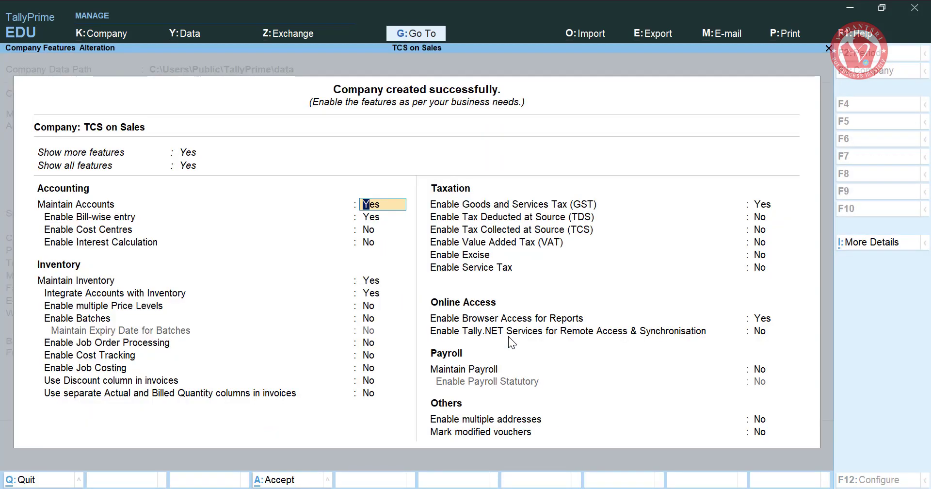
- Enable Tax Collected at Source and enter the company's TAN
left_click(563, 232)
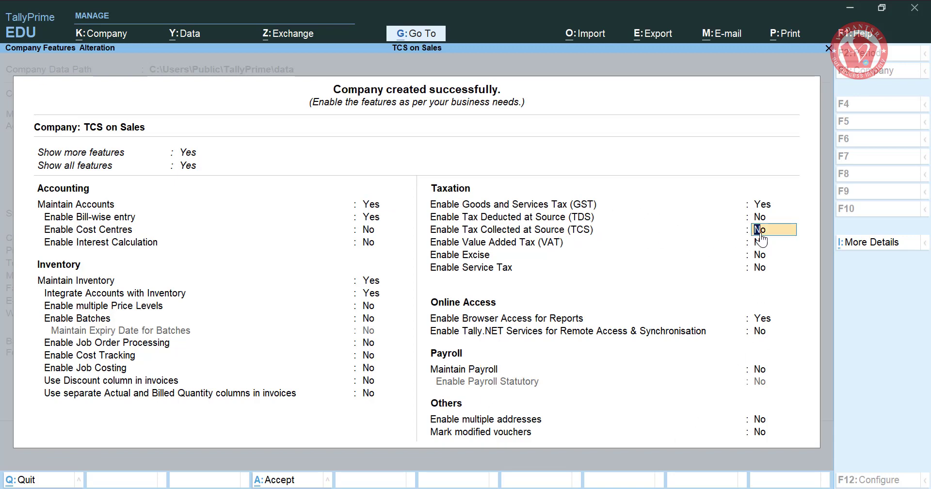
key("y")
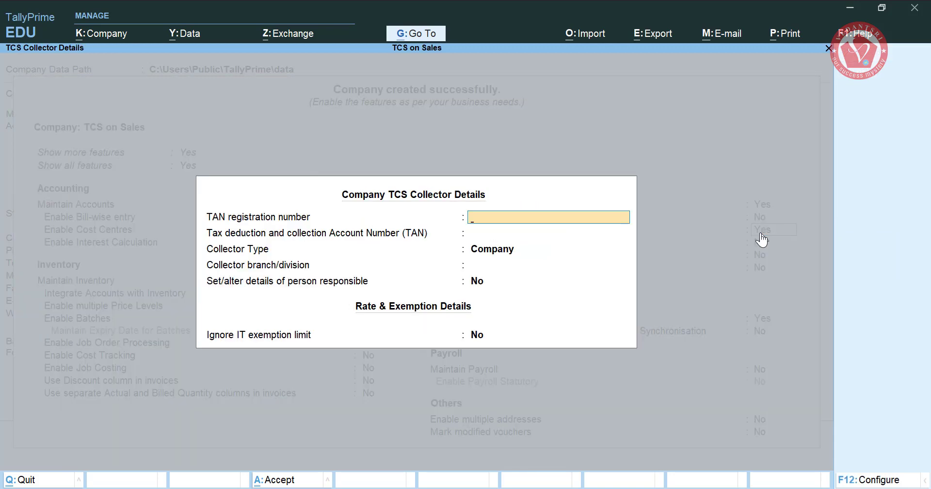
type("ABCD12345F")
key("Return")
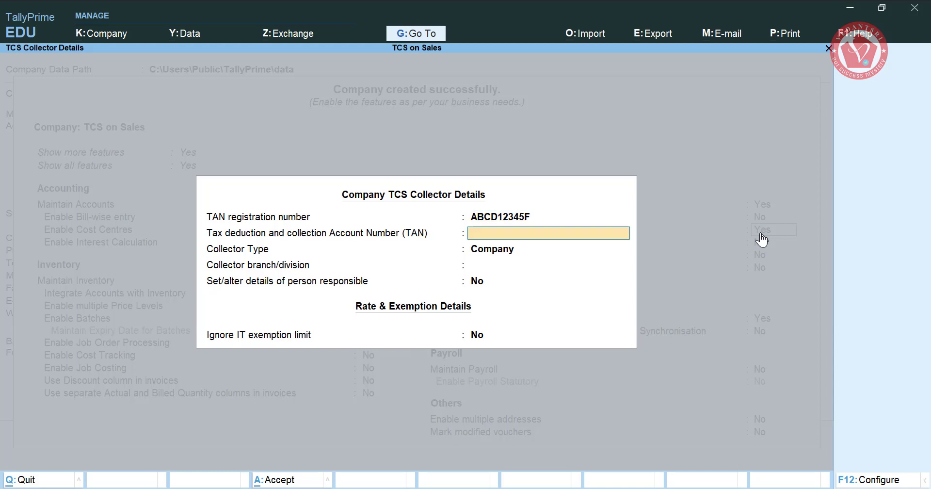
key("Return")
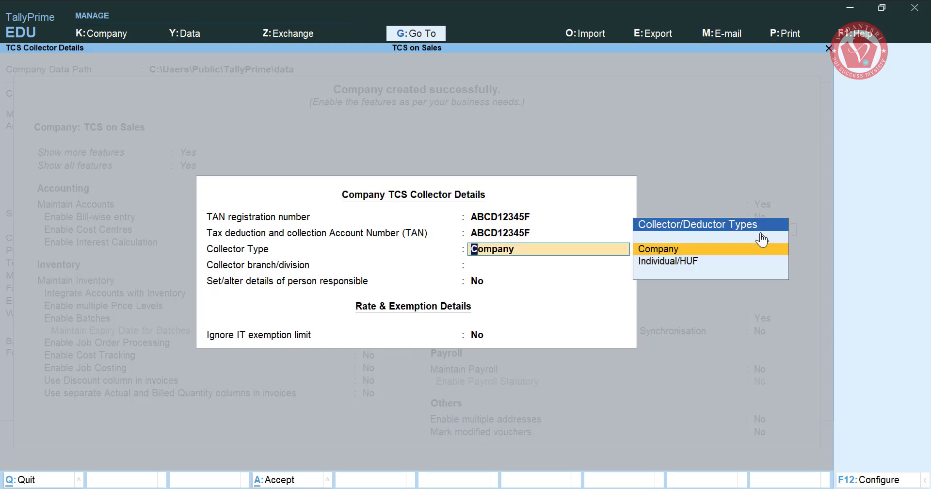
- Keep Company as the collector type and set person-responsible details to Yes
key("Down")
key("Up")
key("Return")
key("Return")
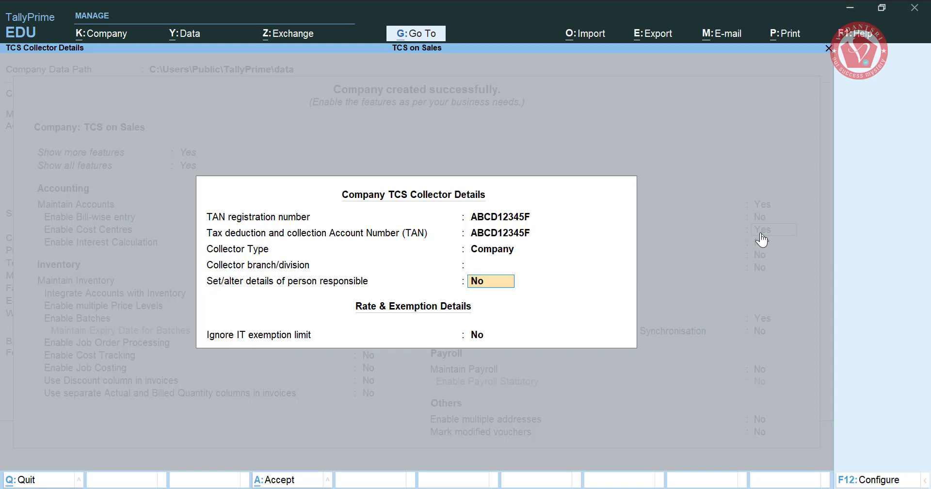
type("yes")
key("Return")
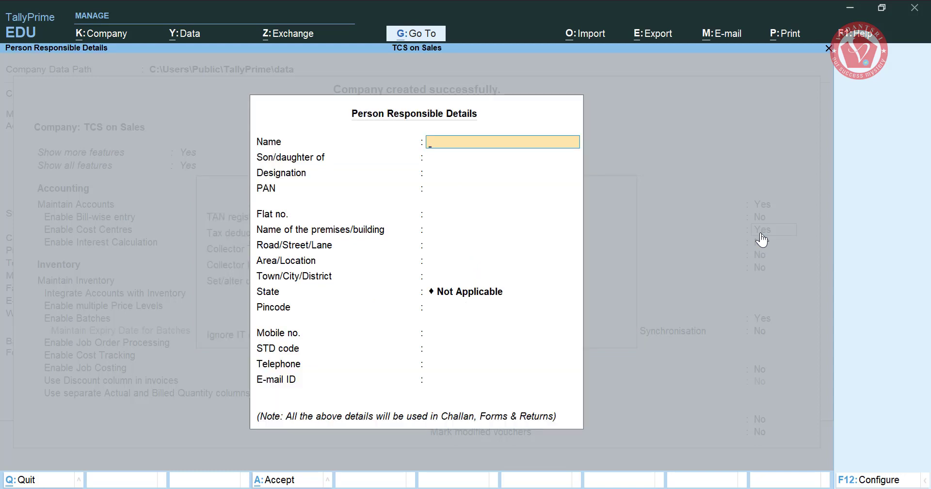
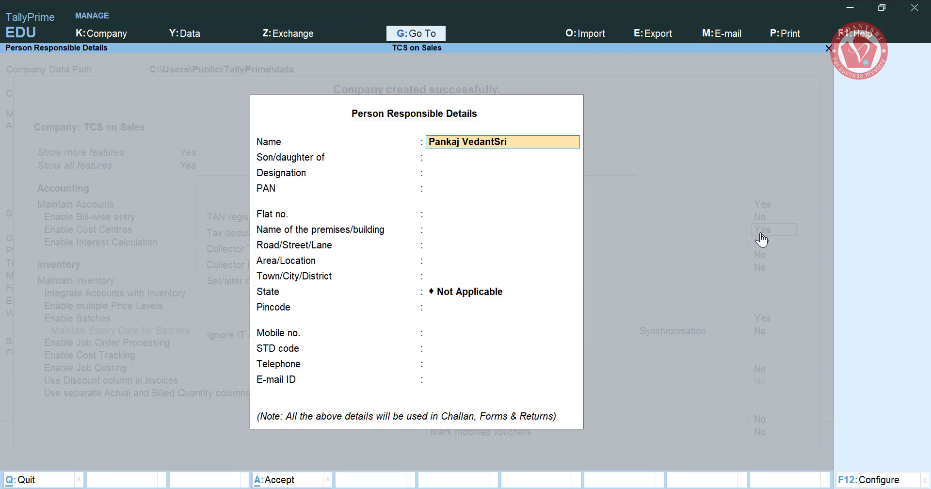
- Enter the responsible person's name and accept the person-responsible and TCS collector details
key("Return")
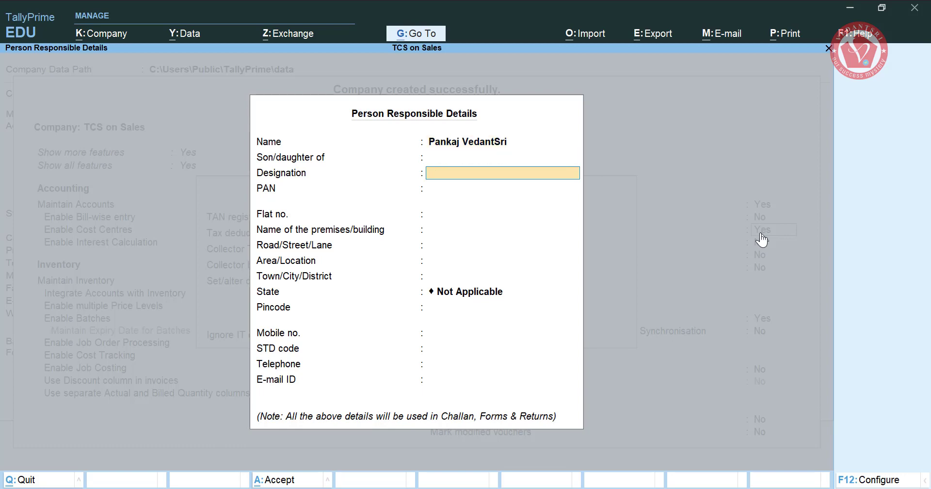
key("ctrl+a")
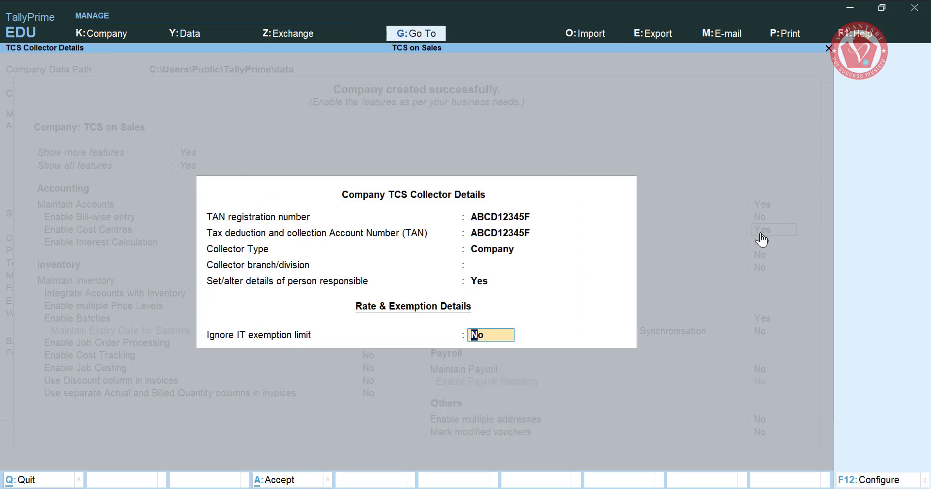
key("Return")
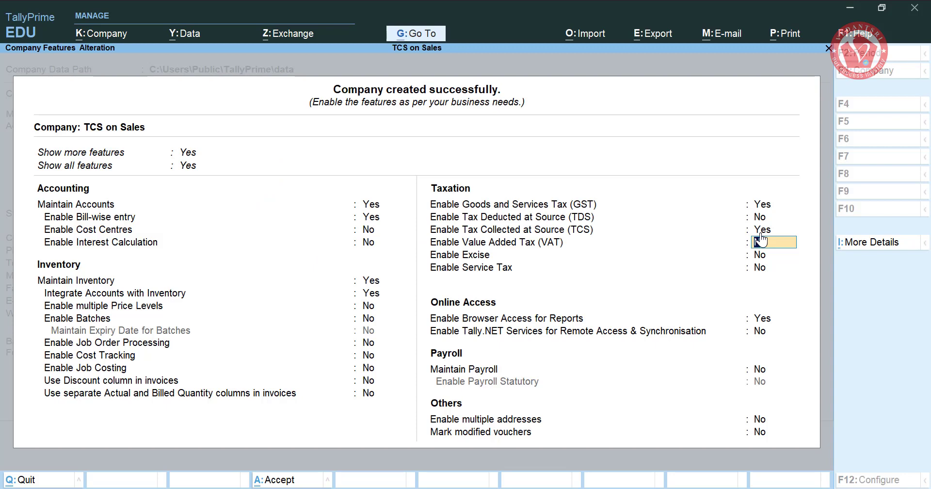
- Save the company features and open entry of Sales voucher No. 1
key("ctrl+a")
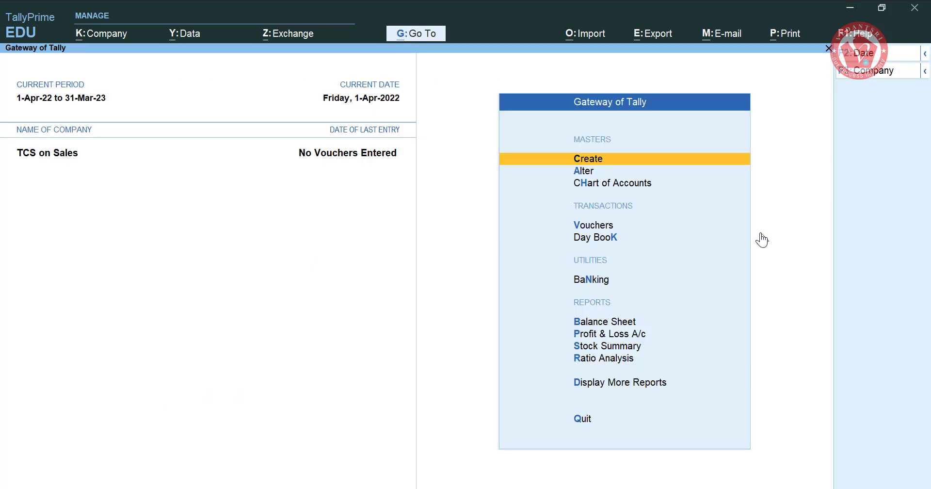
key("Down")
key("Down")
key("Down")
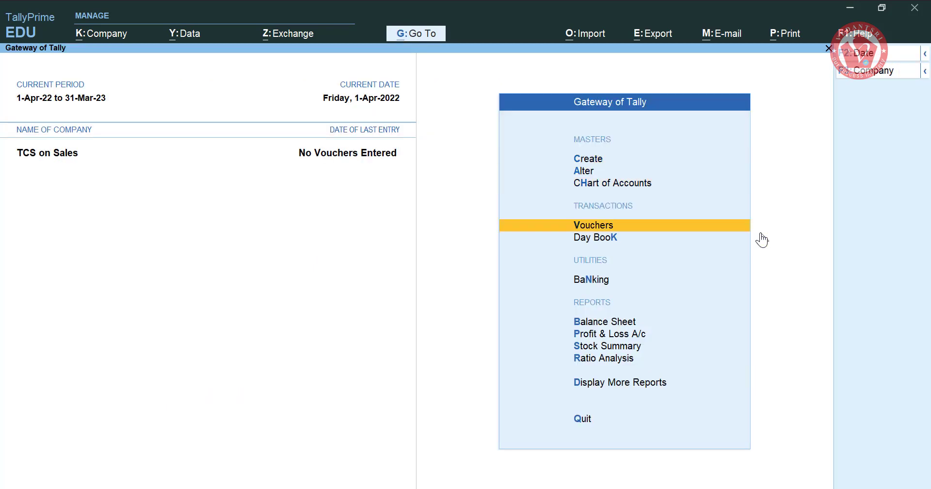
key("Return")
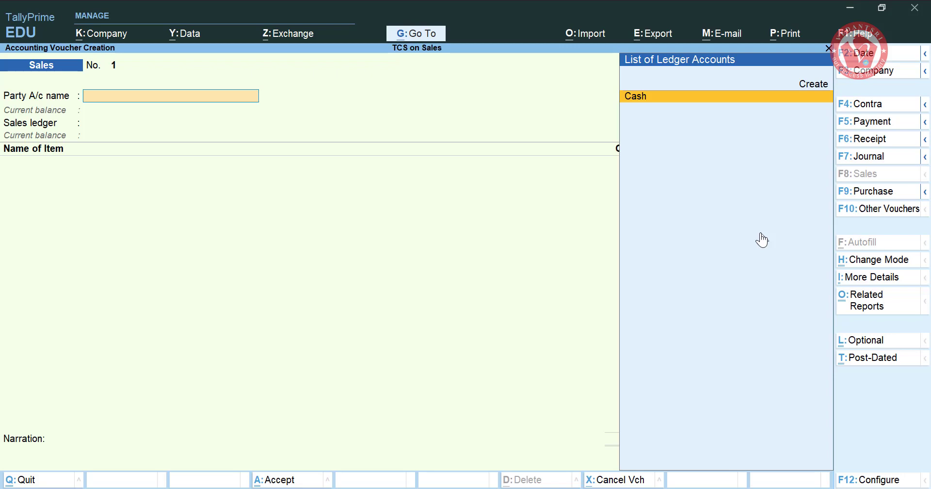
- Create party ledger 'Deepak Pvt Ltd' under Sundry Debtors with TCS applicable set to Yes
key("alt+c")
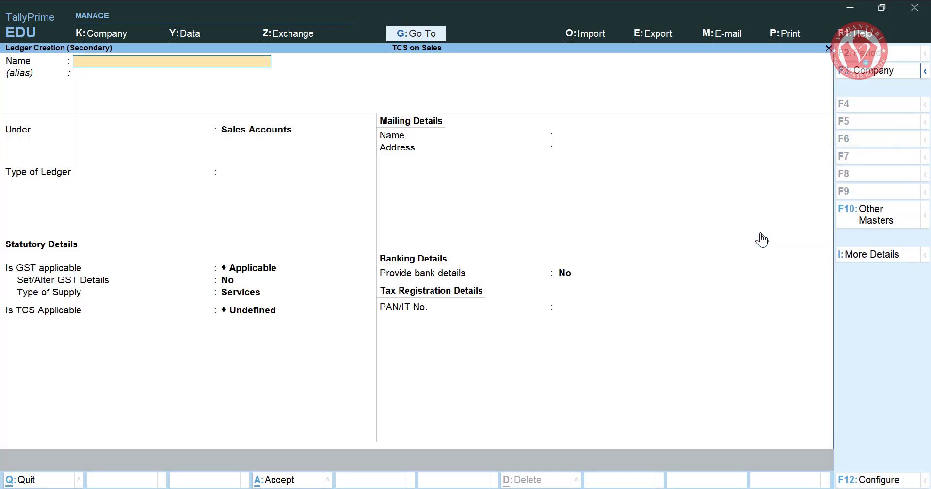
type("Deepak Pvt Ltd")
key("Return")
type("Su")
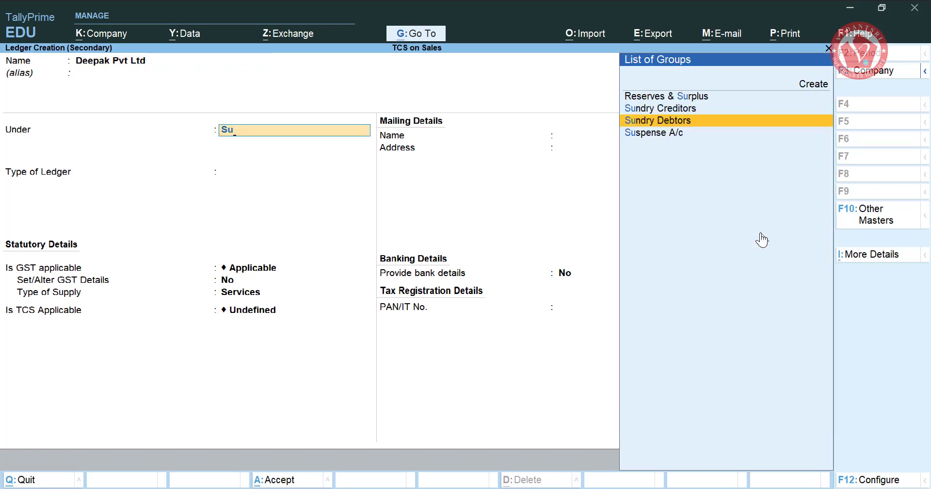
key("Return")
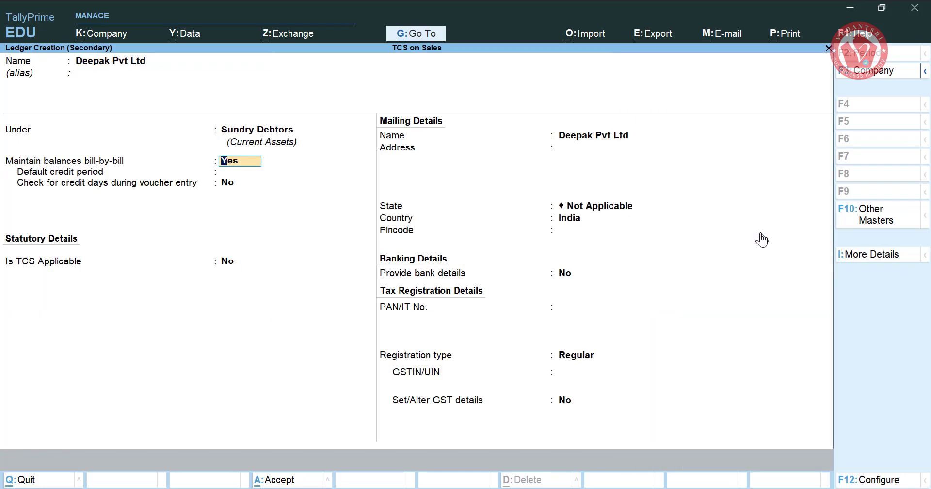
key("Return")
key("Return")
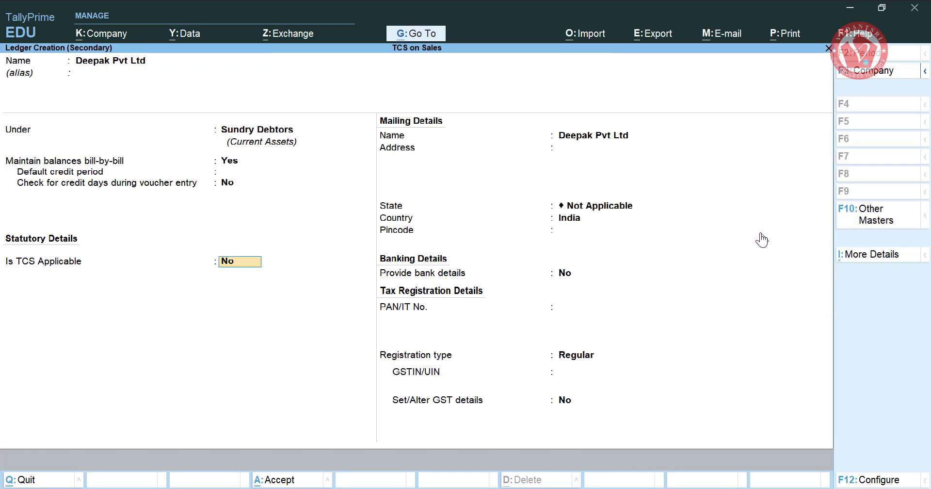
type("y")
key("Return")
- Set the collectee type to Company - Resident, country India, and save the ledger
key("Down")
key("Down")
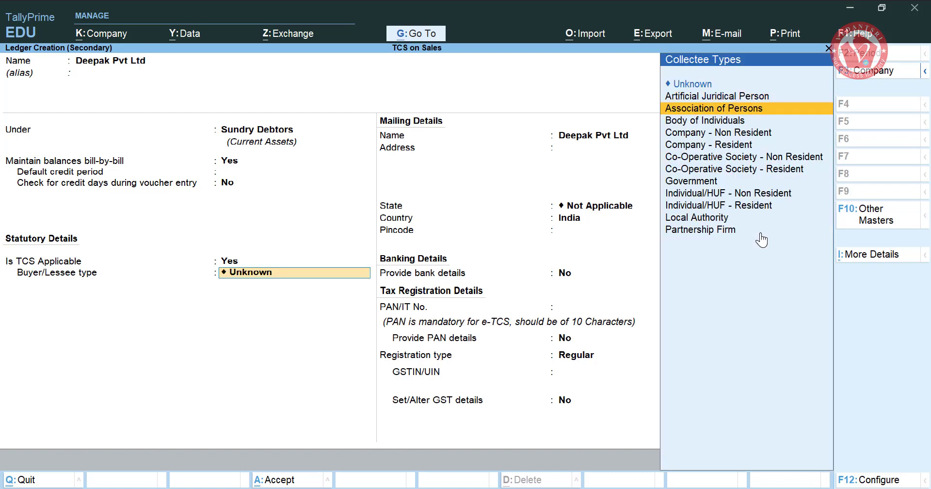
key("Down")
key("Down")
key("Down")
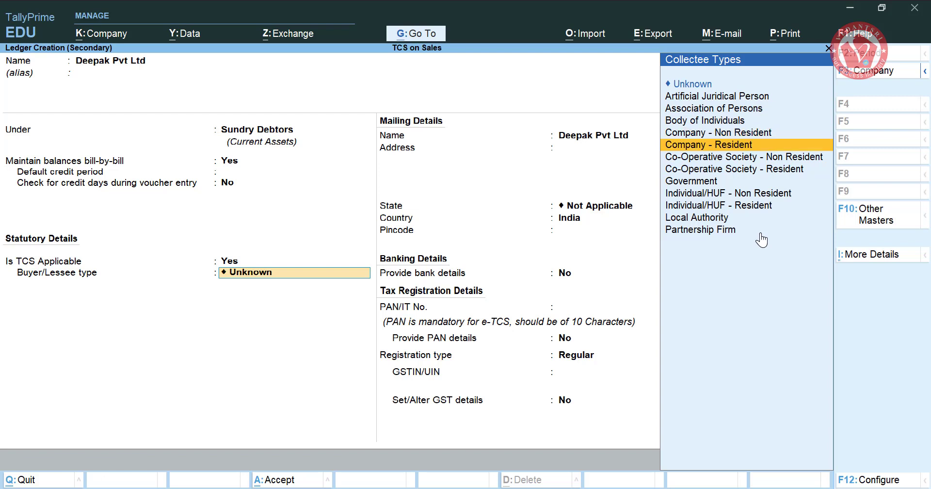
key("Down")
key("Up")
key("Up")
key("Up")
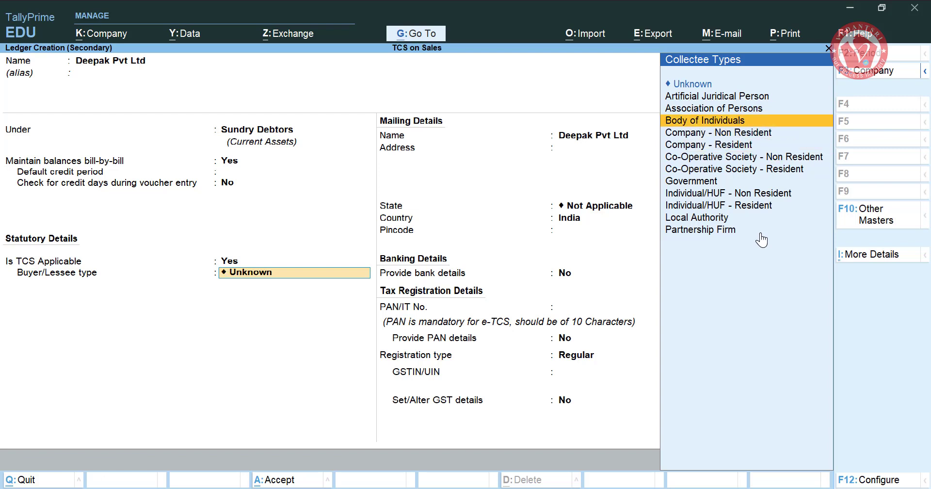
key("Down")
key("Down")
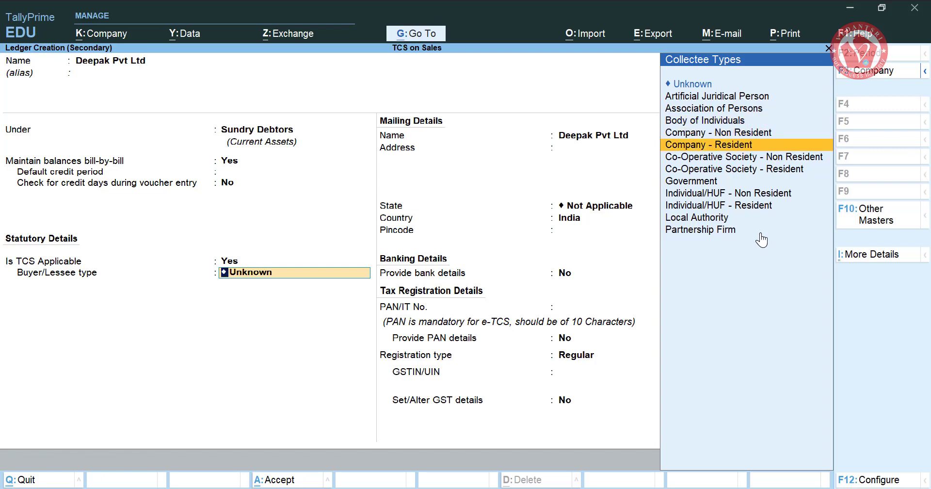
key("Return")
key("Return")
key("Return")
key("Return")
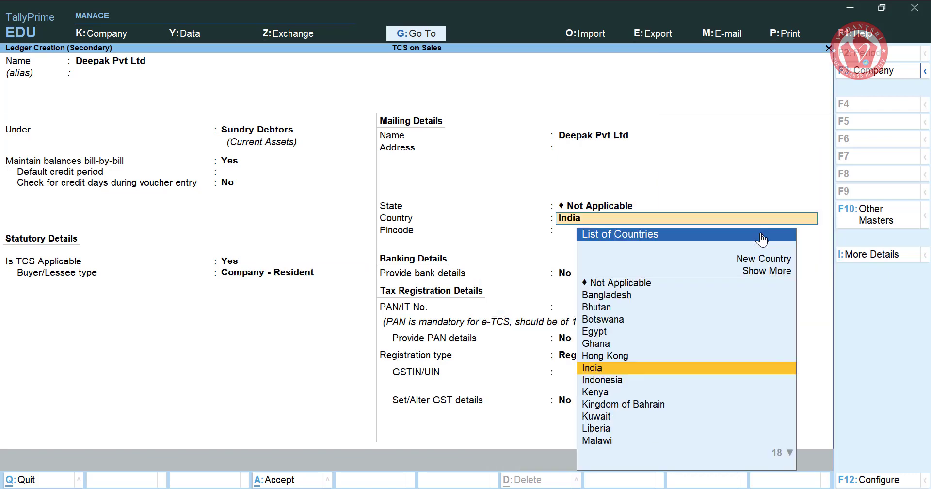
key("Return")
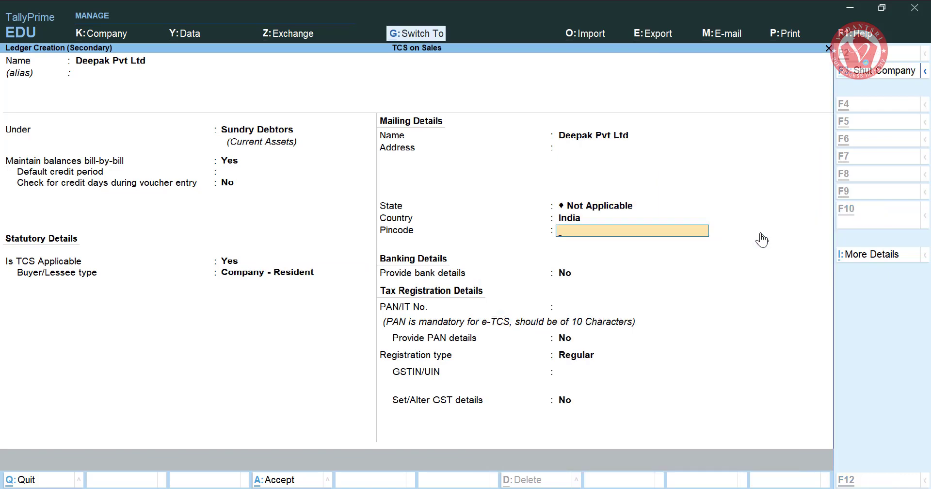
key("ctrl+a")
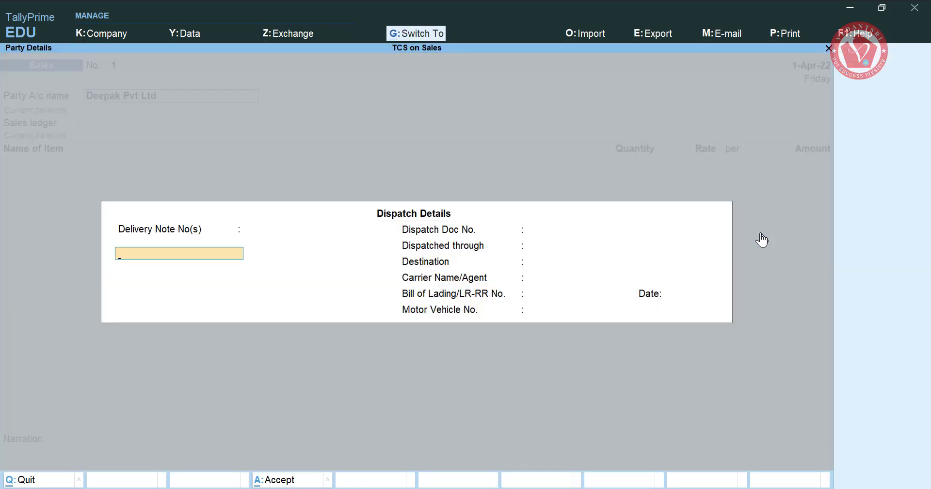
- Create sales ledger 'Sales A/v' under Sales Accounts with TCS marked Applicable
key("ctrl+a")
key("ctrl+a")
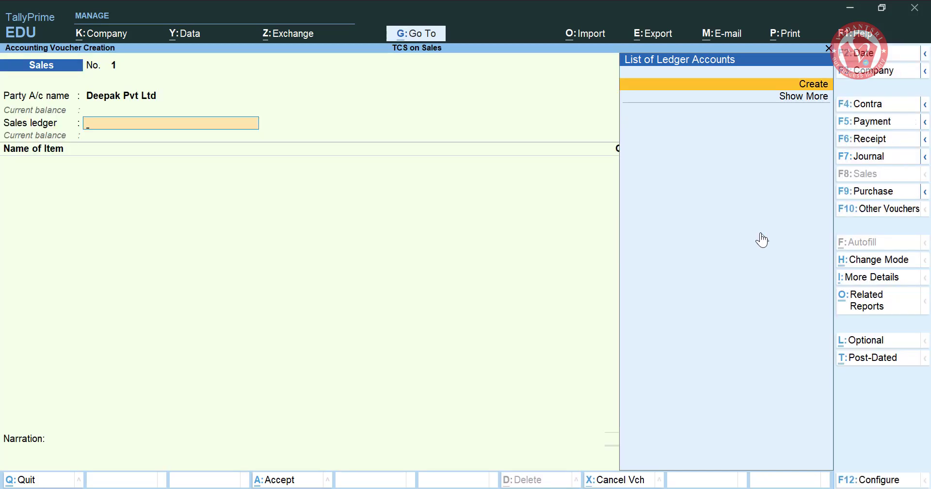
key("Return")
type("Sales")
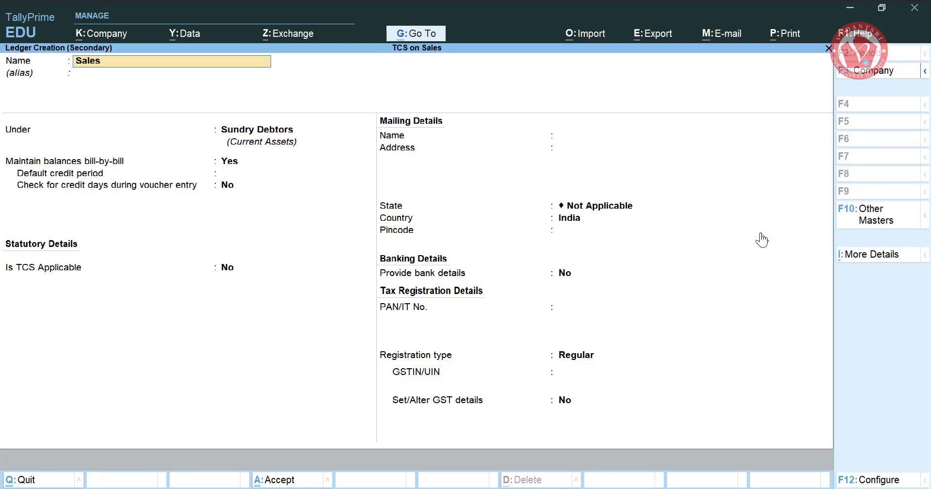
type(" A/v")
key("Return")
key("Return")
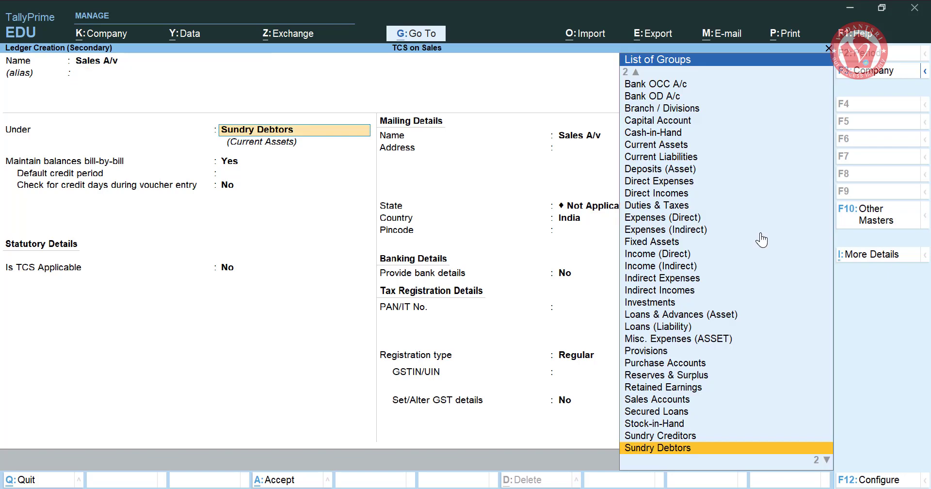
type("Sale")
key("Return")
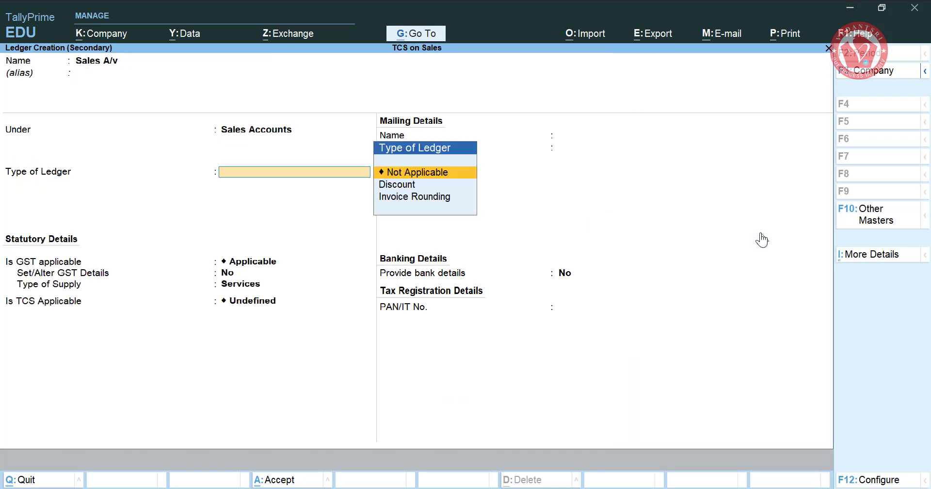
key("Return")
key("Return")
key("Return")
key("Return")
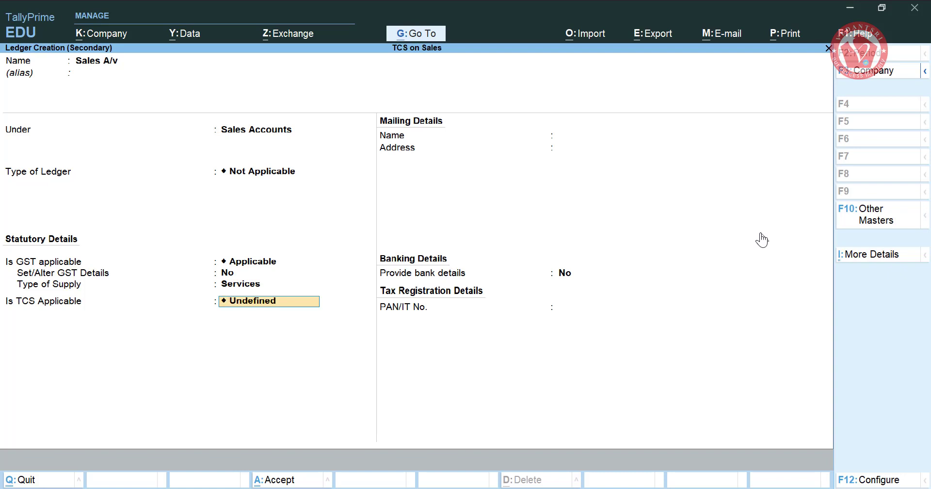
key("BackSpace")
key("Down")
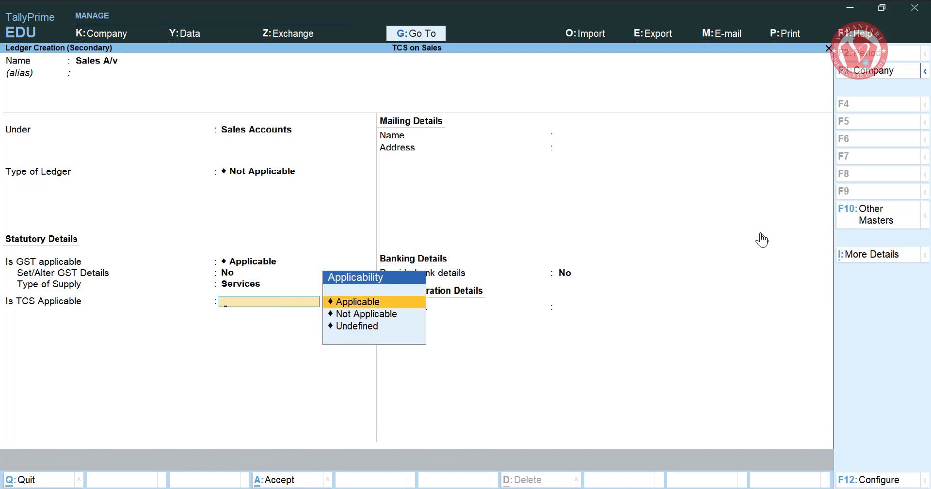
key("Return")
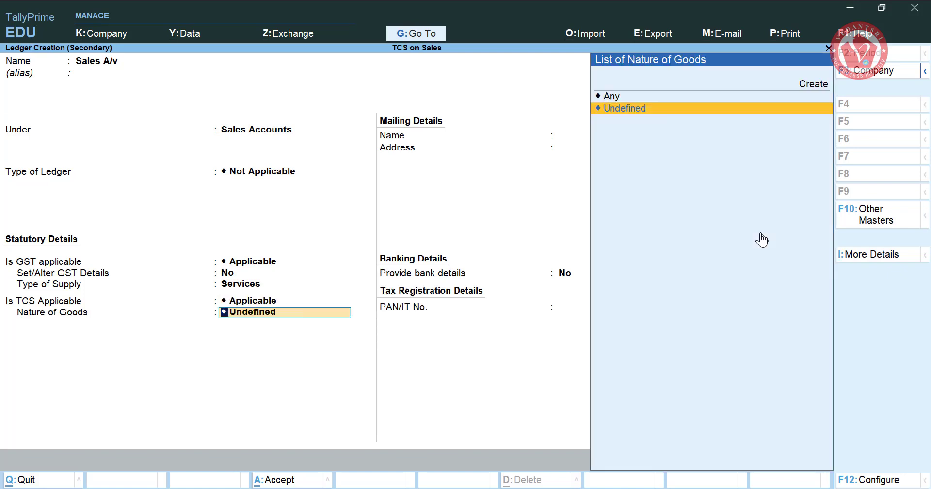
- Start a new TCS nature of goods and view RATES_TCS_2020_21.pdf for reference
key("alt+c")
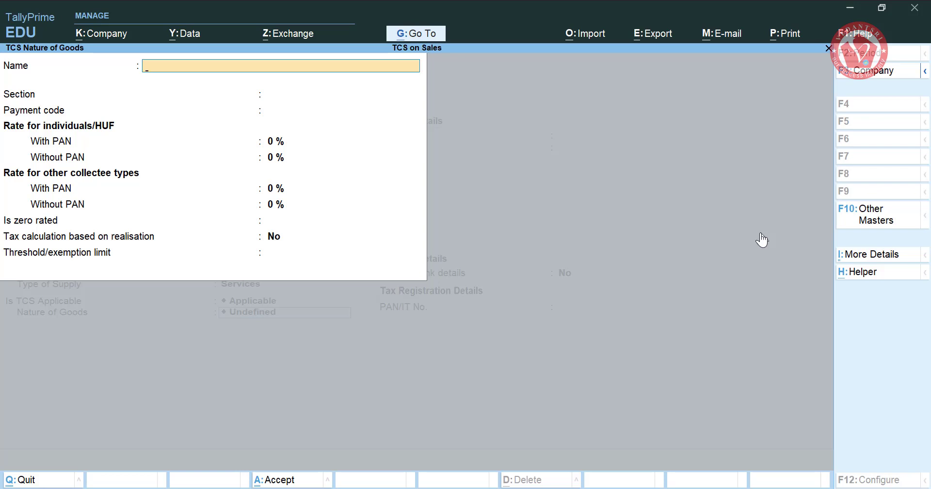
key("alt+Tab")
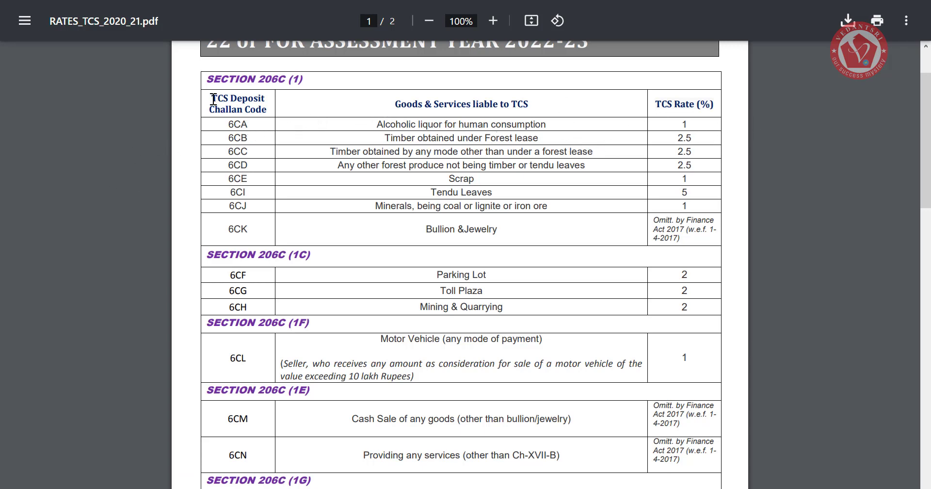
left_click_drag(212, 97, 291, 80)
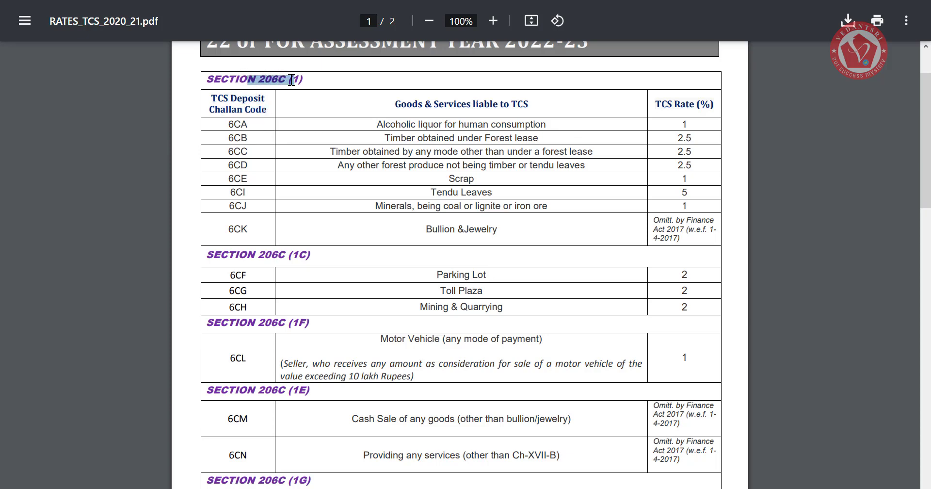
left_click_drag(379, 124, 551, 125)
left_click(551, 125)
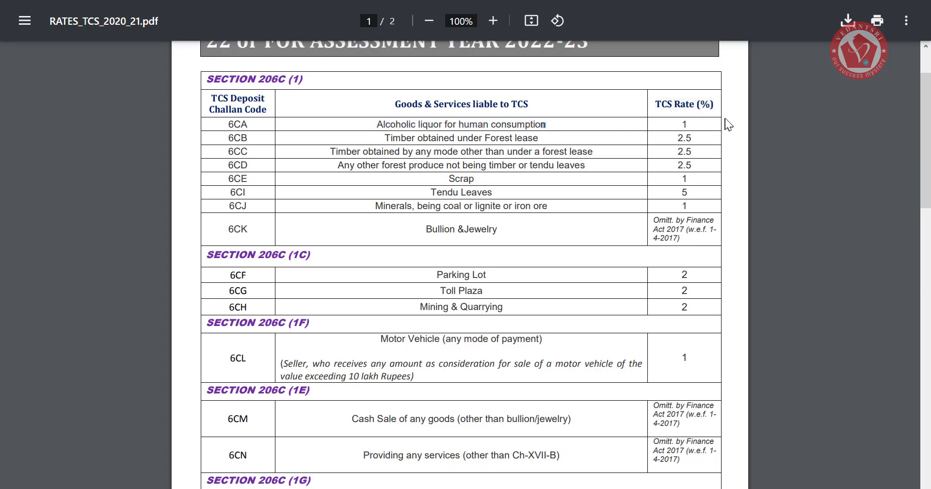
left_click(685, 124)
left_click_drag(695, 139, 684, 151)
left_click_drag(375, 125, 544, 125)
double_click(685, 124)
left_click_drag(386, 138, 668, 146)
left_click(677, 141)
left_click_drag(377, 154, 431, 154)
double_click(412, 165)
left_click(370, 170)
left_click_drag(338, 165, 585, 169)
left_click(422, 158)
left_click_drag(385, 166, 444, 166)
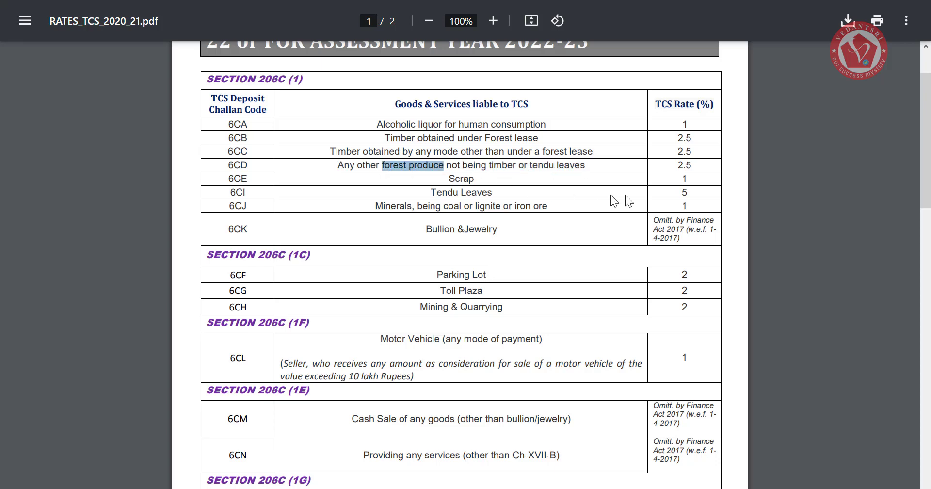
left_click_drag(692, 166, 679, 170)
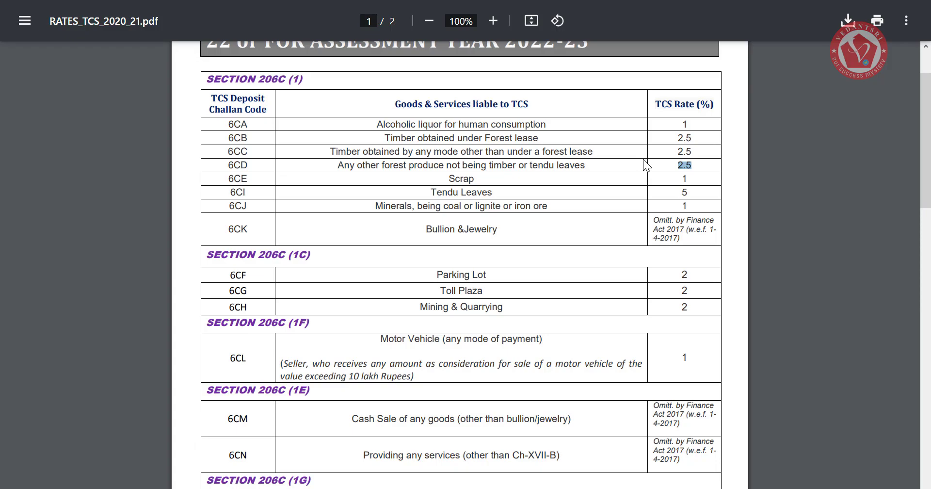
- Define nature of goods 'Forest Product' under section 206c with 2.5% with- and without-PAN rates
key("alt+Tab")
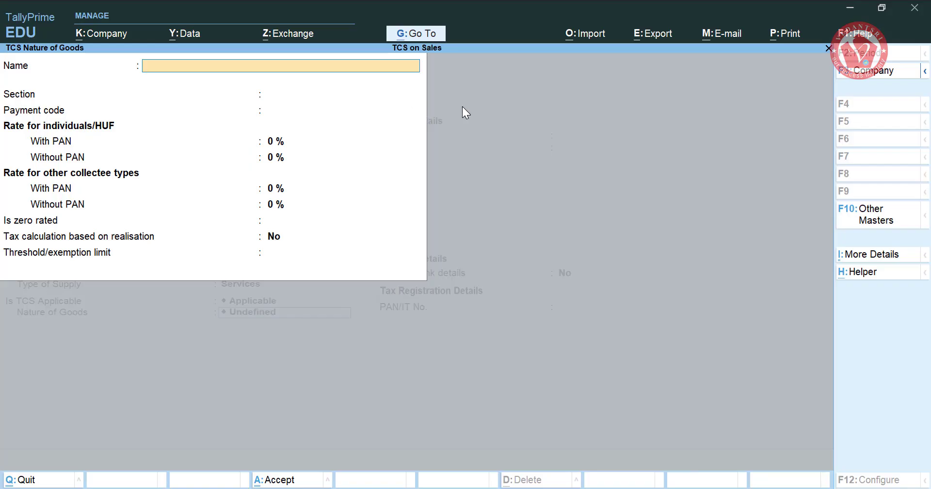
type("Forest Product")
key("Return")
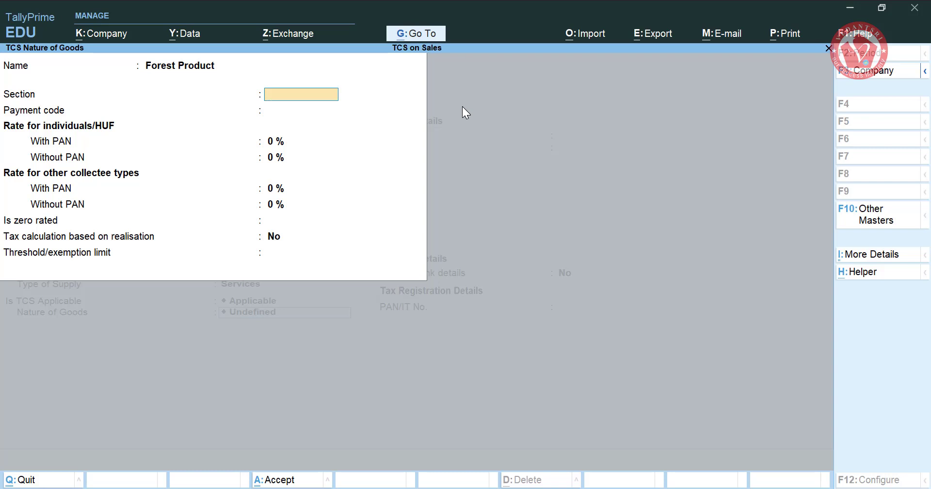
type("206c")
key("Return")
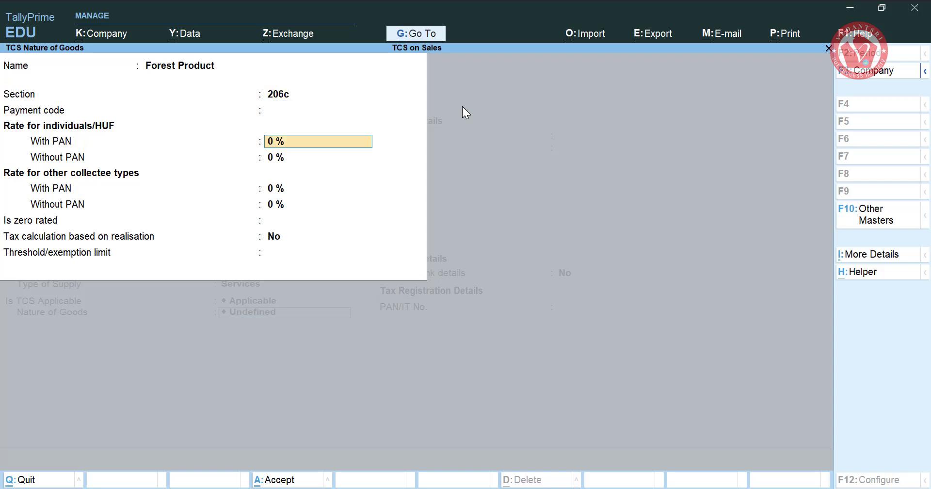
type("2.5")
key("Return")
type("2.5")
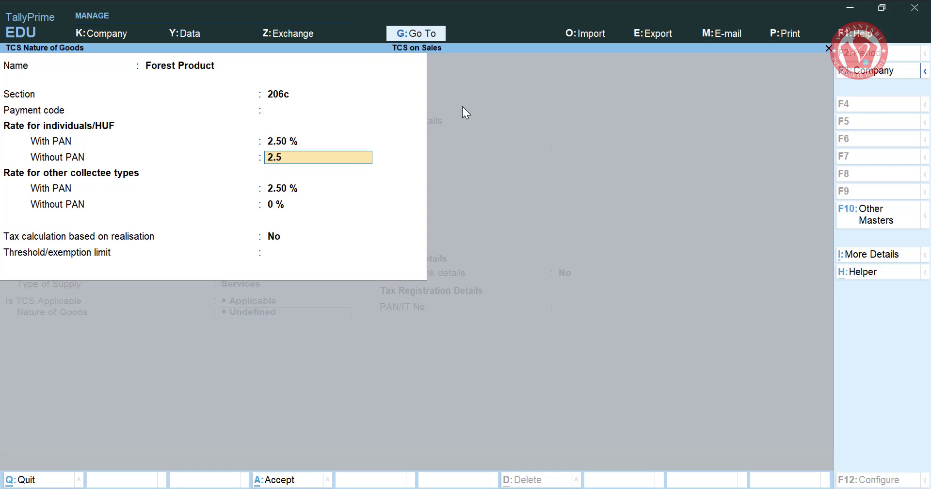
key("Return")
key("Return")
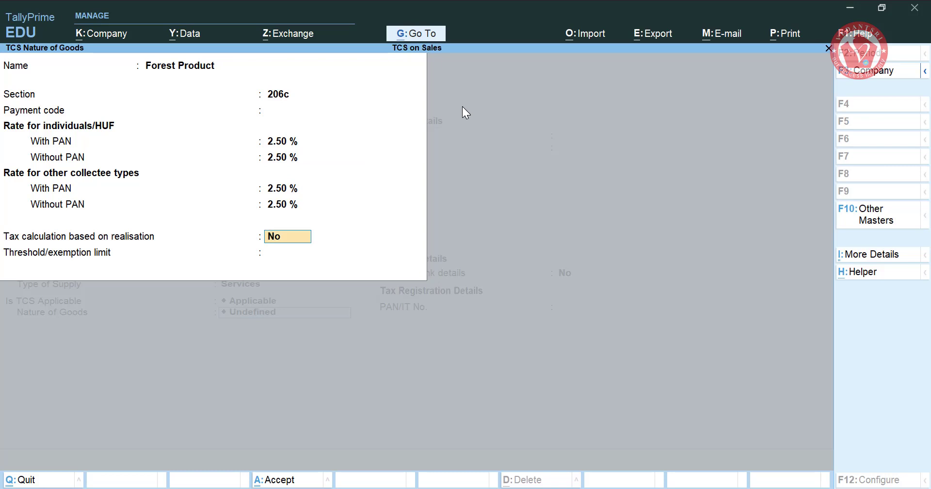
- Save the Forest Product nature of goods and the Sales A/v ledger
key("ctrl")
key("ctrl+a")
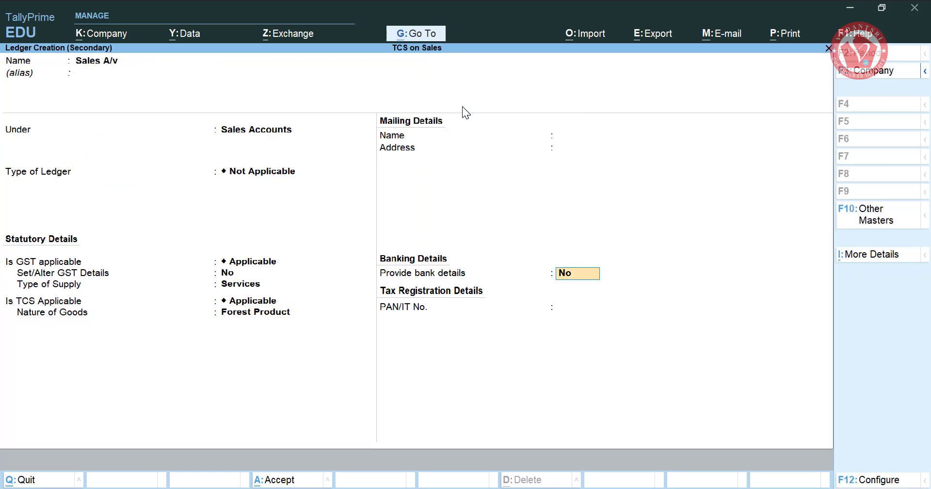
key("ctrl")
key("ctrl+a")
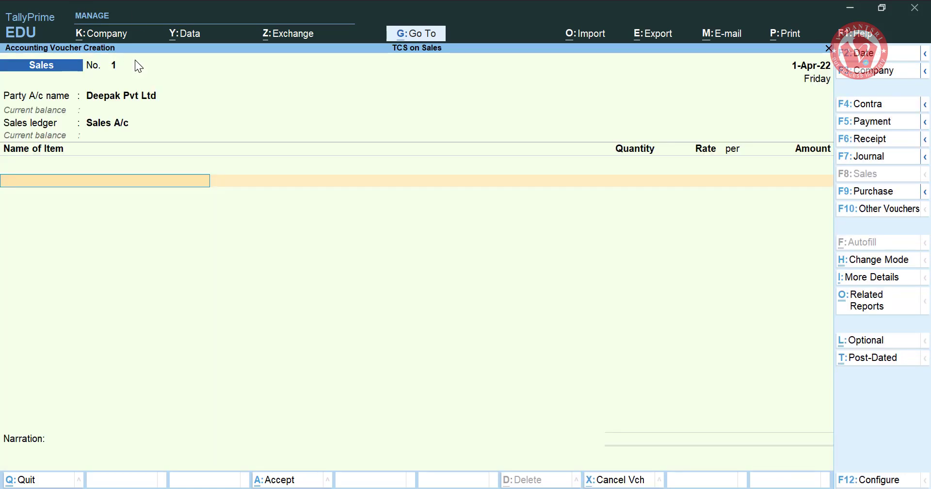
- Start stock item 'Forest Item' under the Primary group
key("alt+c")
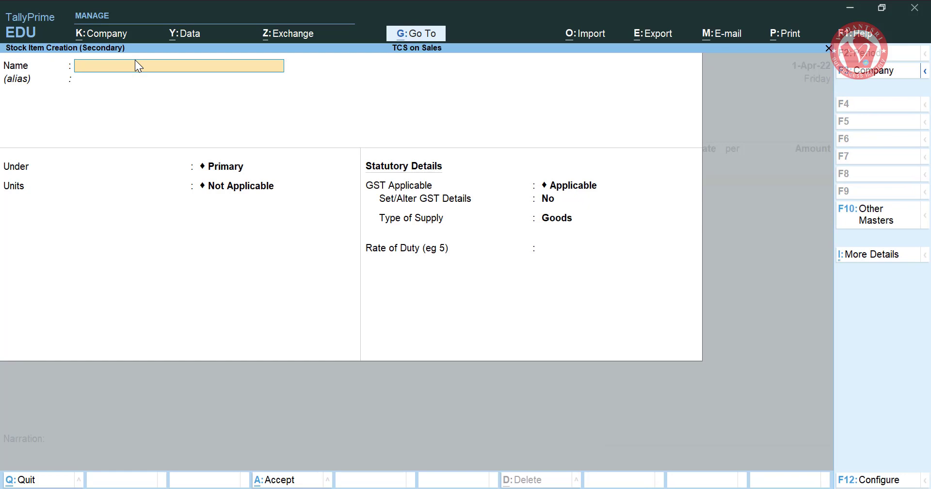
type("Forest Item")
key("Return")
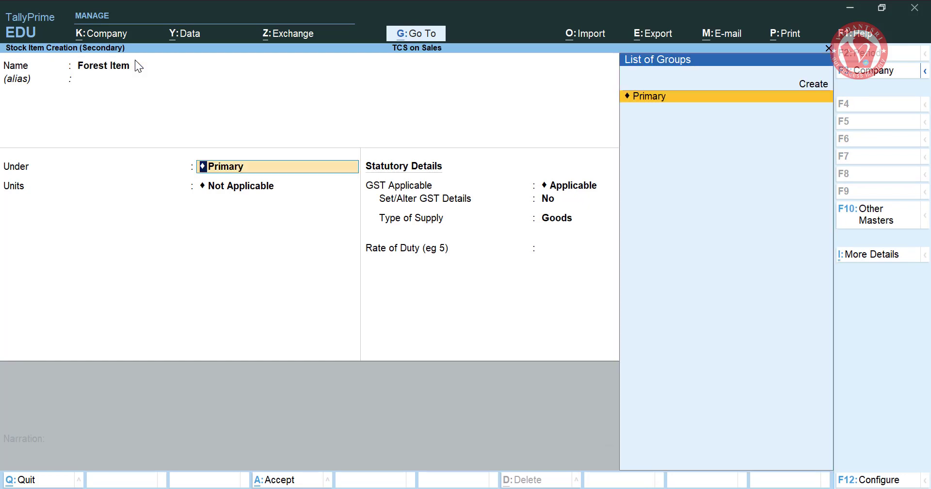
key("Return")
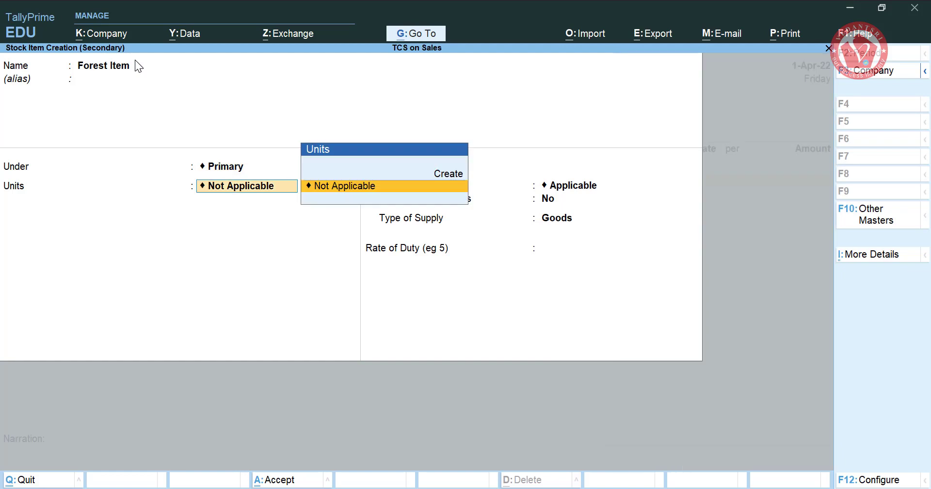
- Create unit Mts with UQC MTS-METRIC TON and save Forest Item with GST applicable
key("alt+c")
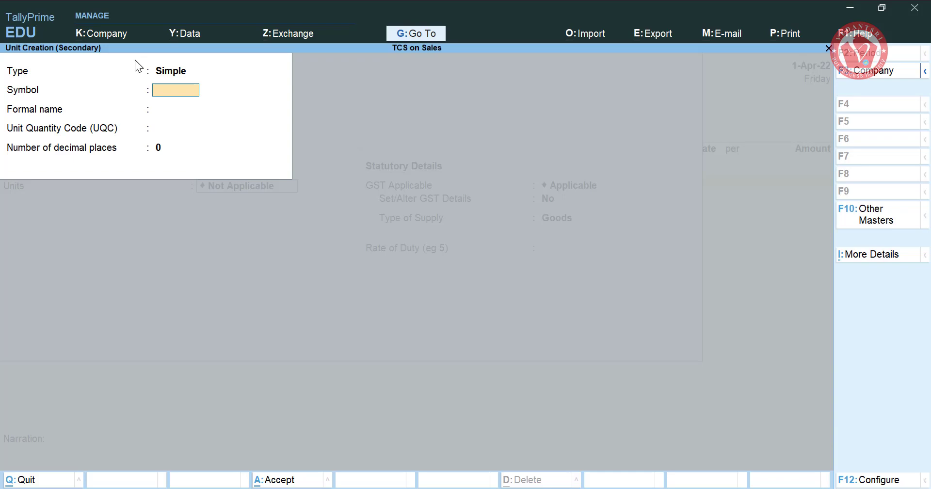
type("Mts")
key("Return")
key("Return")
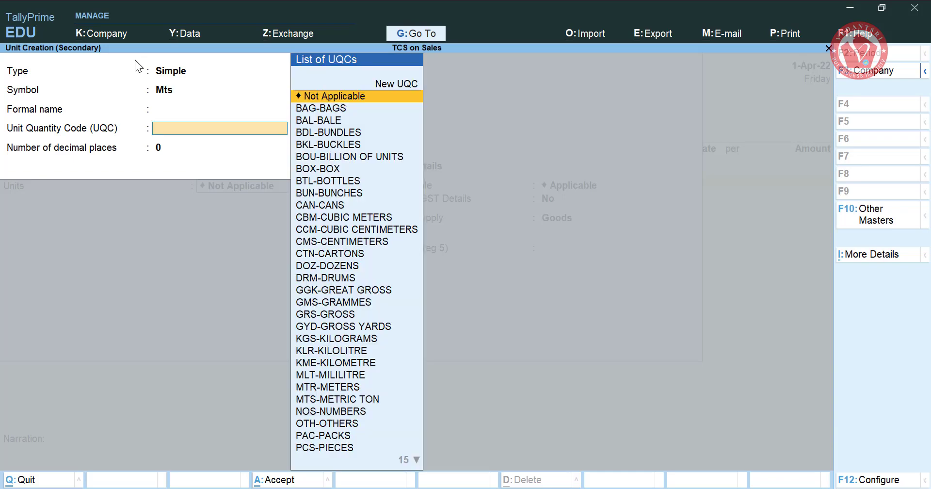
type("my")
key("BackSpace")
type("ts")
key("Return")
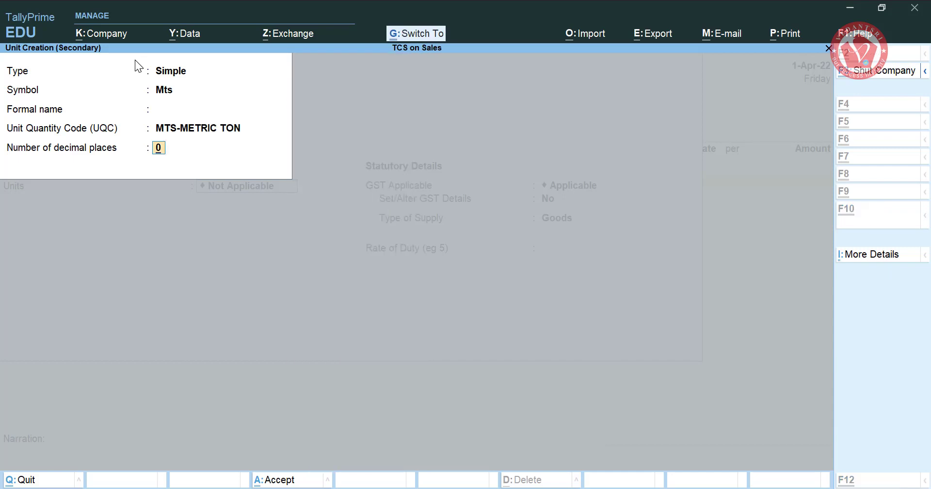
key("Return")
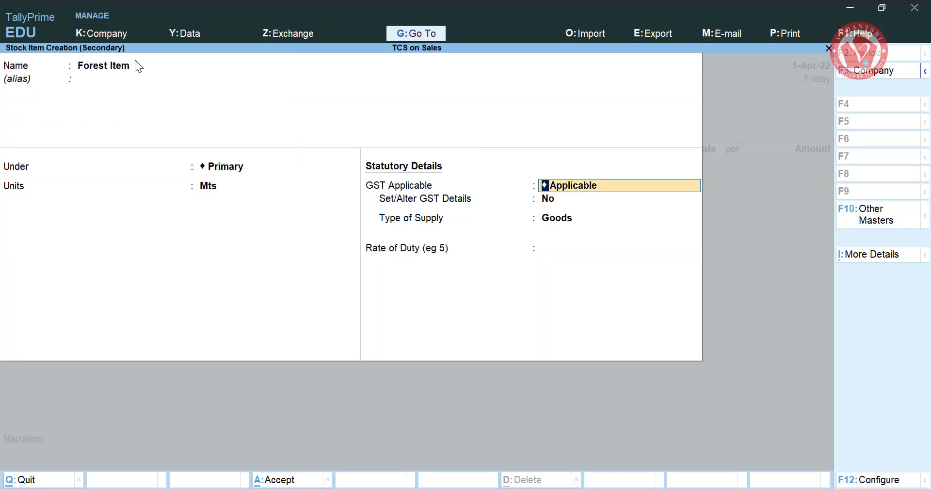
key("Return")
key("Return")
key("Return")
key("Return")
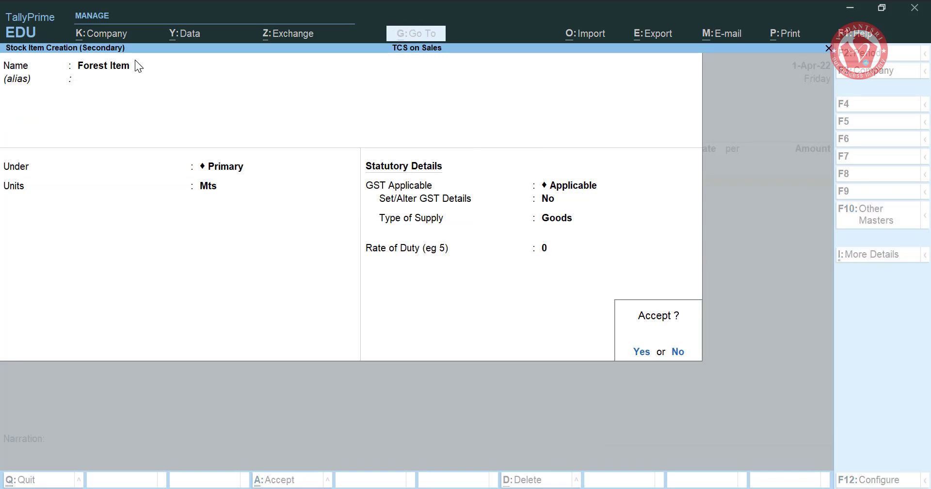
key("Return")
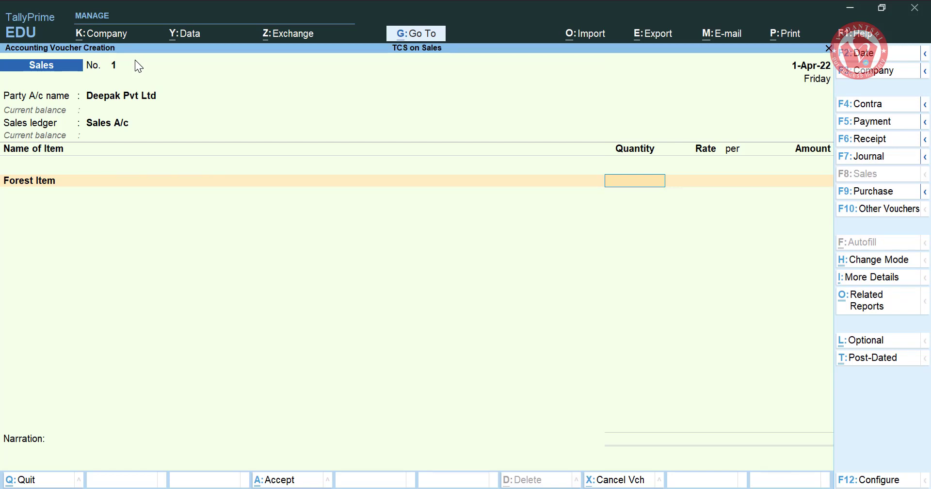
- Enter 100 Mts for Forest Item, dismiss the negative stock warning, and reopen the item for alteration
type("100")
key("Return")
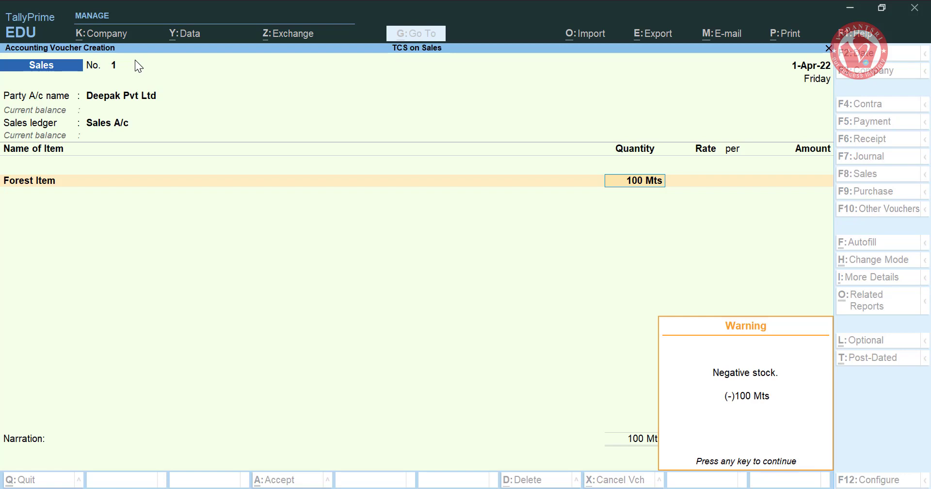
key("Return")
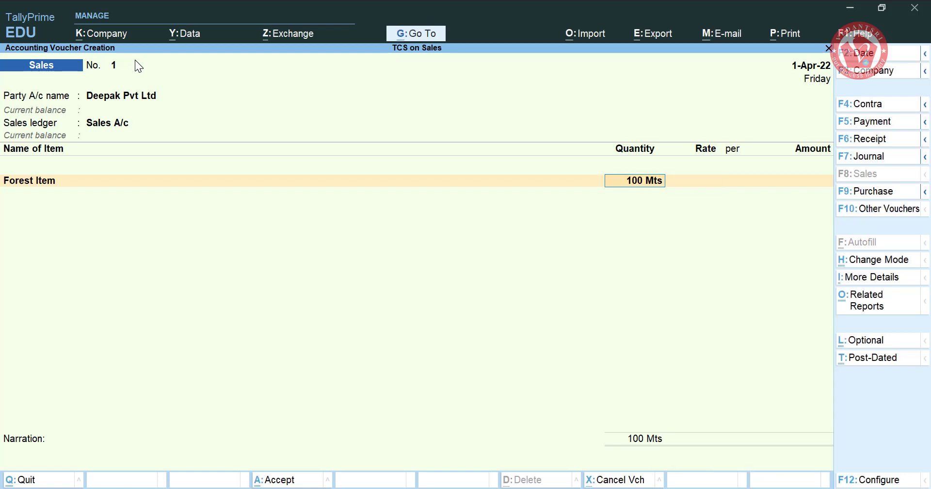
key("BackSpace")
key("ctrl+Return")
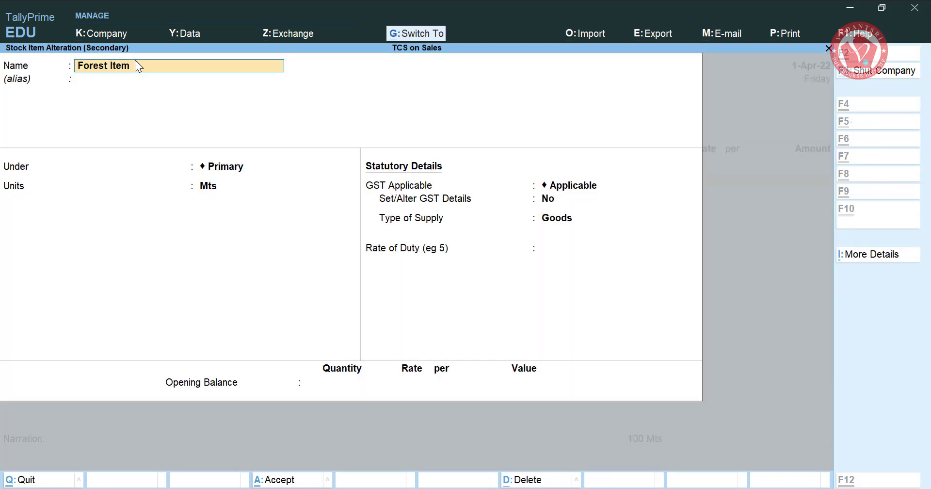
- Enter Forest Item's opening balance as 200 Mts at a rate of 5,000 per Mts
left_click(342, 385)
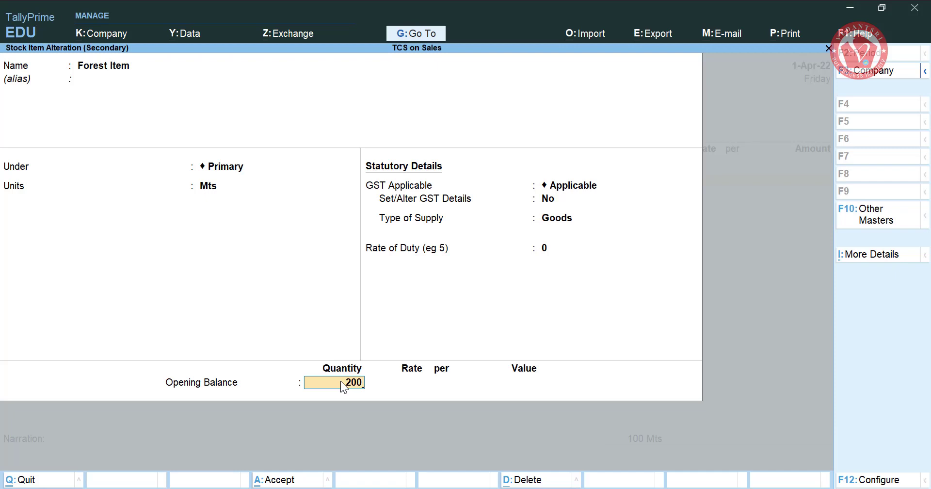
key("Return")
type("5,00")
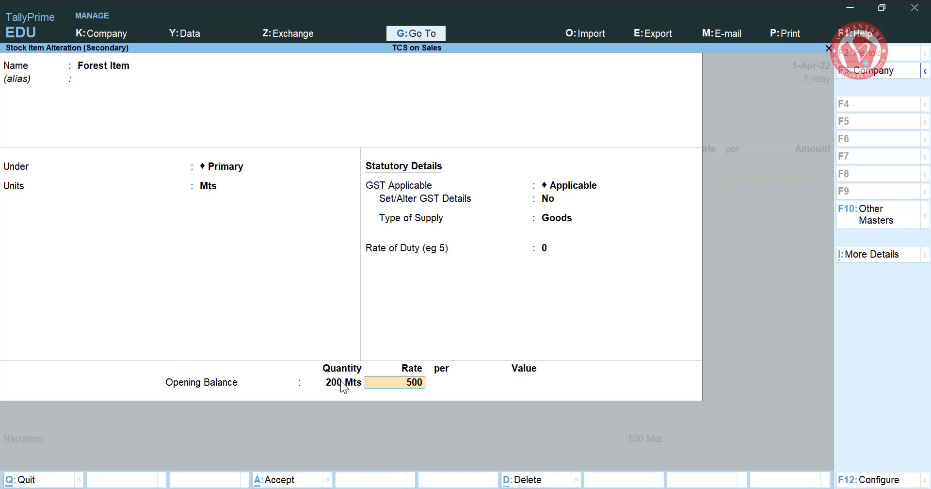
type("0")
key("Return")
key("Return")
key("Return")
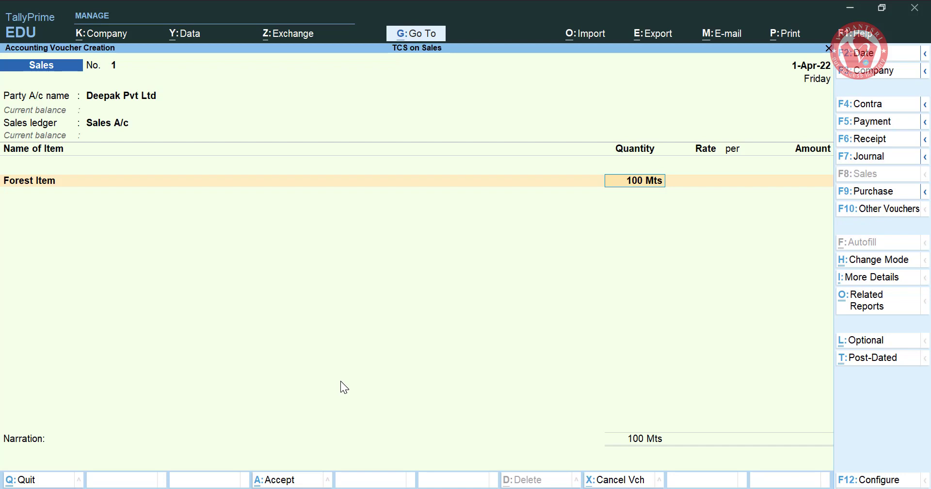
- Rate Forest Item at 6,000 per Mts for 6,00,000, then start a new ledger
key("Return")
type("6000")
key("Return")
key("Return")
key("Return")
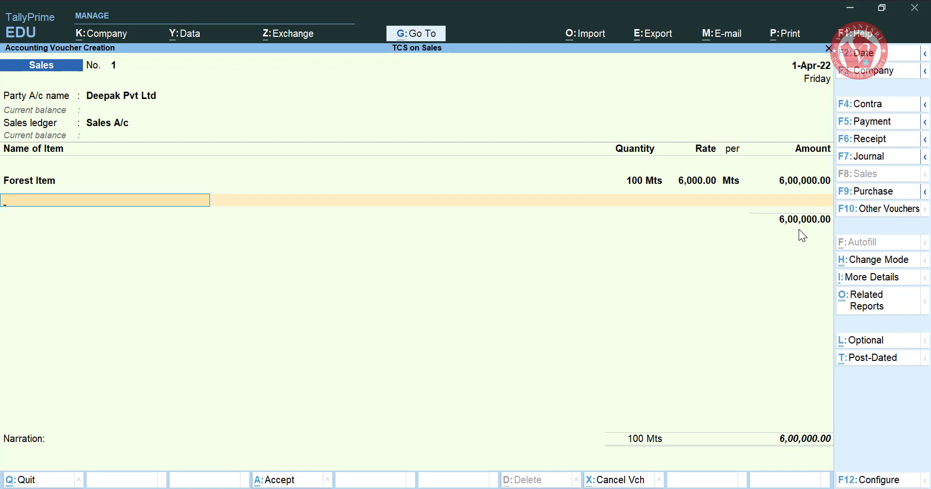
key("Return")
key("alt+c")
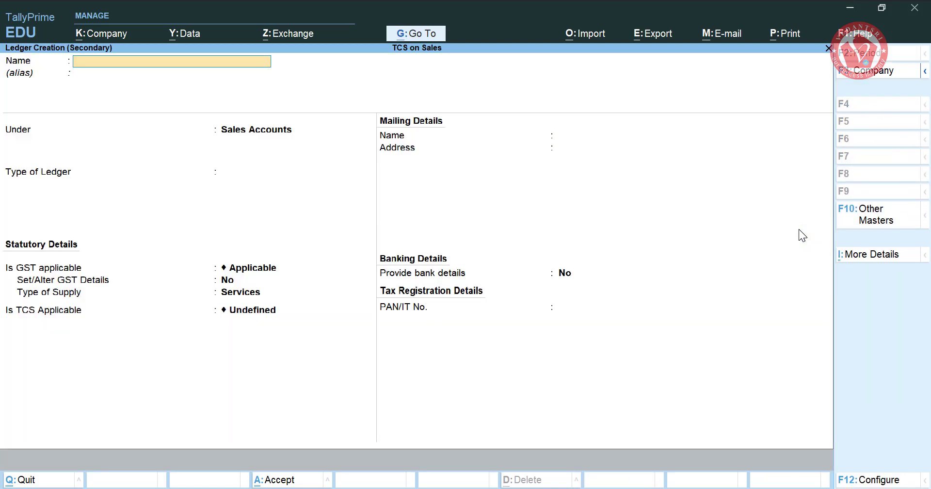
- Create the 'TCS on Sales' ledger under Duties & Taxes, duty type TCS, nature of goods Forest Product
type("TCS on Sales")
key("Return")
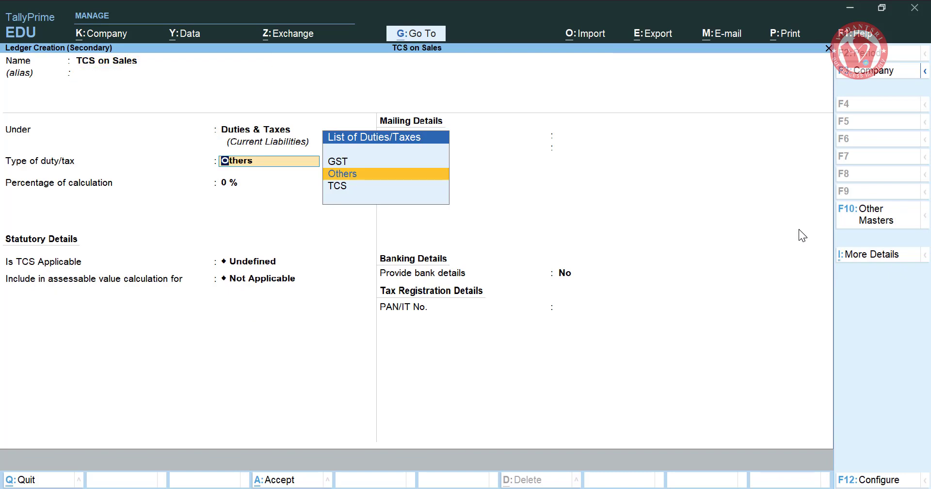
key("Down")
key("Return")
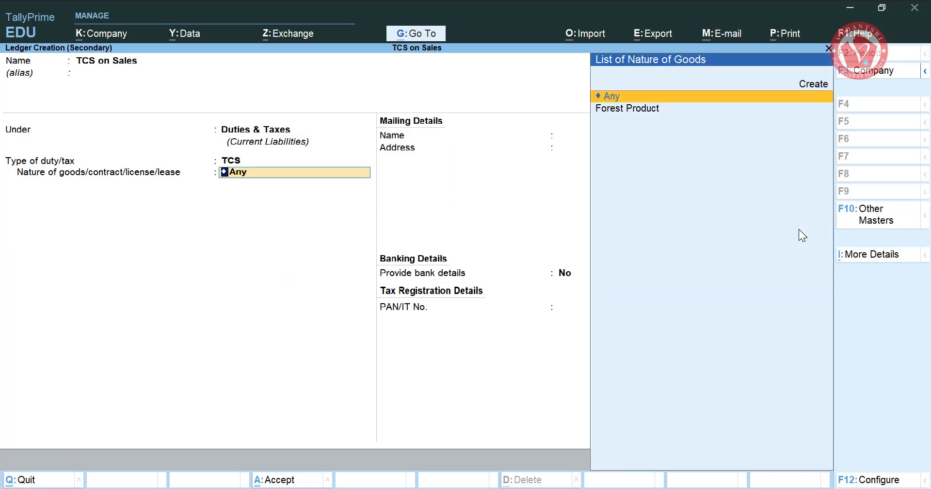
key("Down")
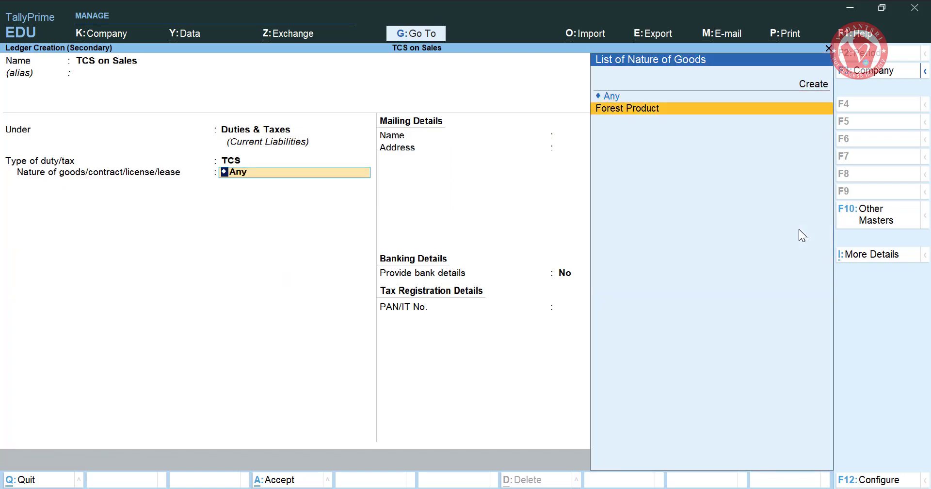
key("Return")
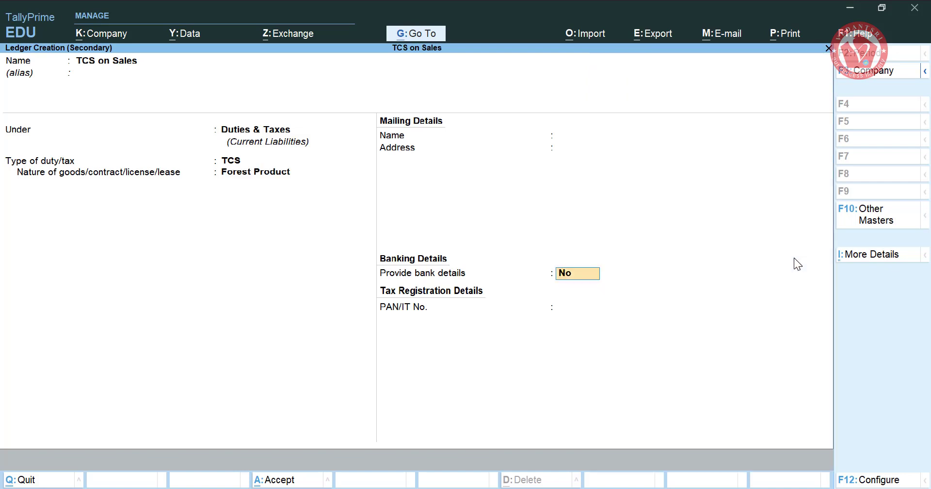
key("ctrl+a")
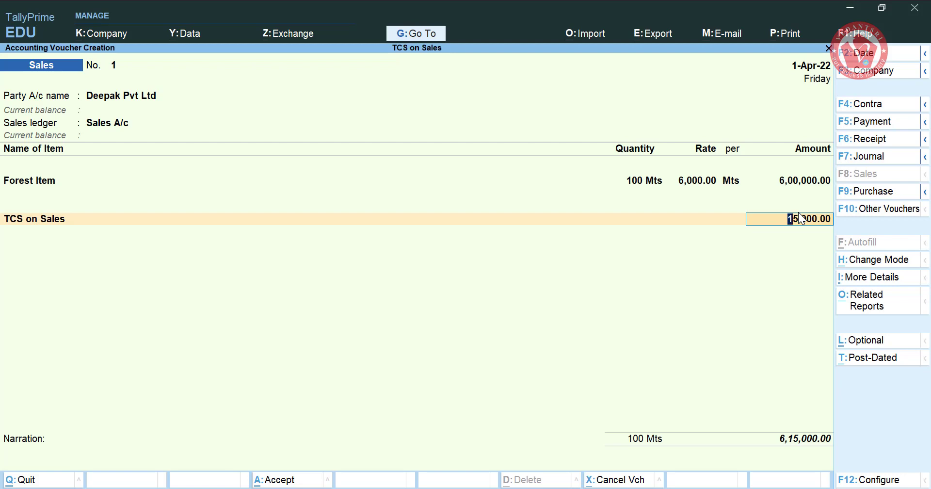
- Accept Sales voucher No. 1 totalling 6,15,000, leaving blank voucher No. 2 open
key("ctrl")
key("ctrl+a")
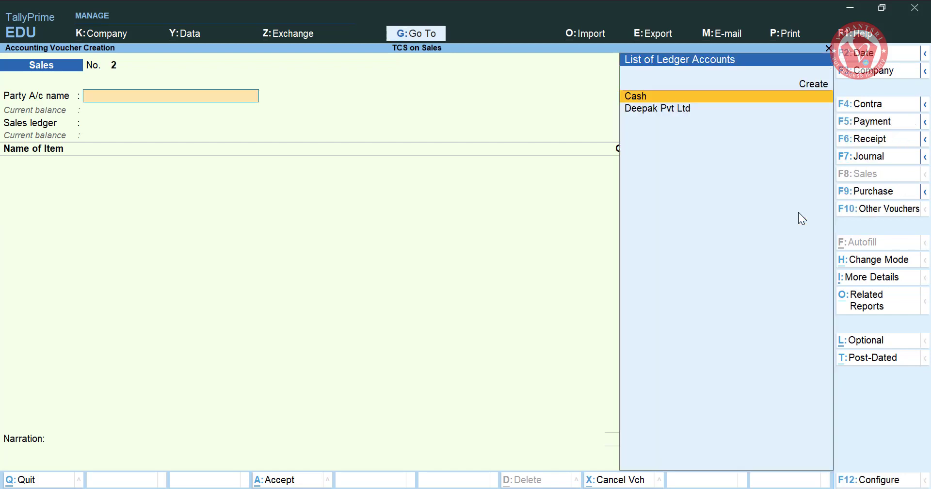